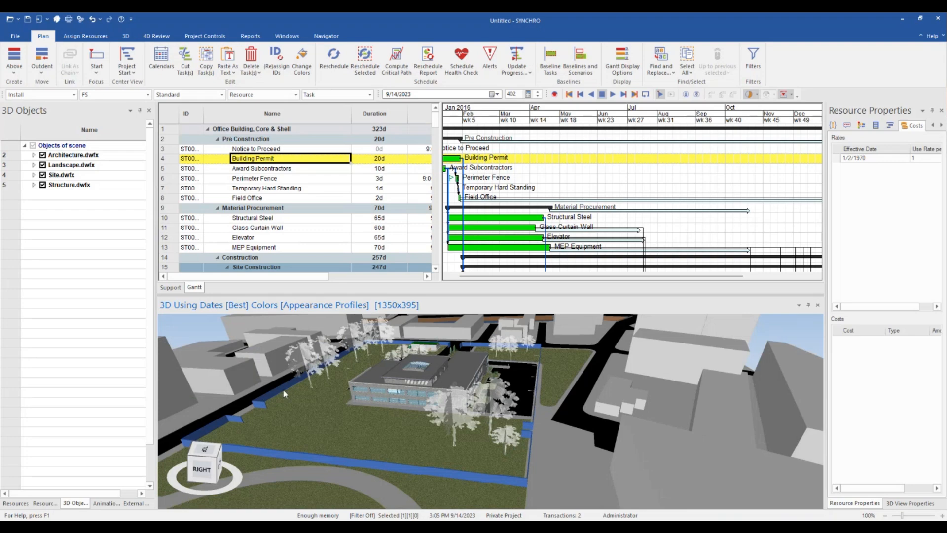
# Hide Site.dwfx, Landscape.dwfx and Architecture.dwfx in the 3D scene, keeping only Structure.dwfx shown.
pyautogui.moveTo(283, 388); pyautogui.dragTo(425, 433)
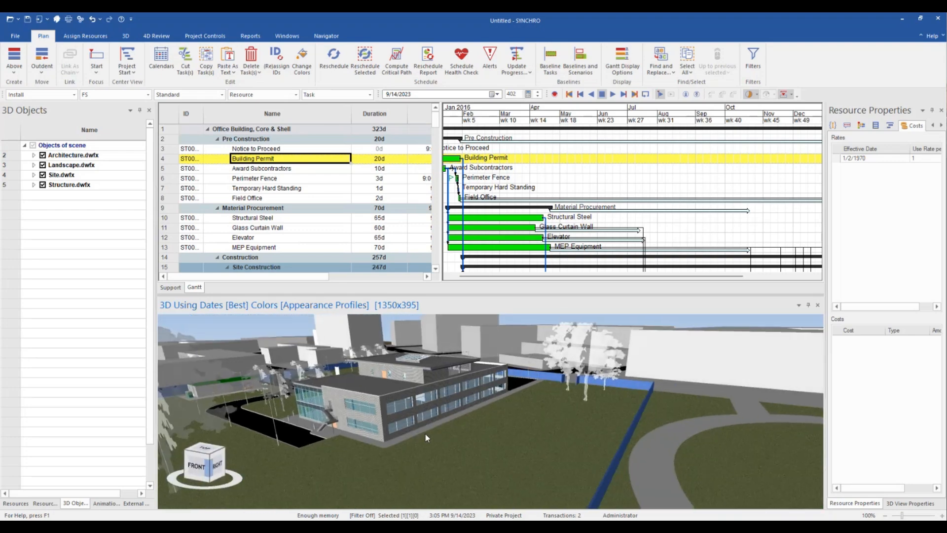
pyautogui.click(42, 174)
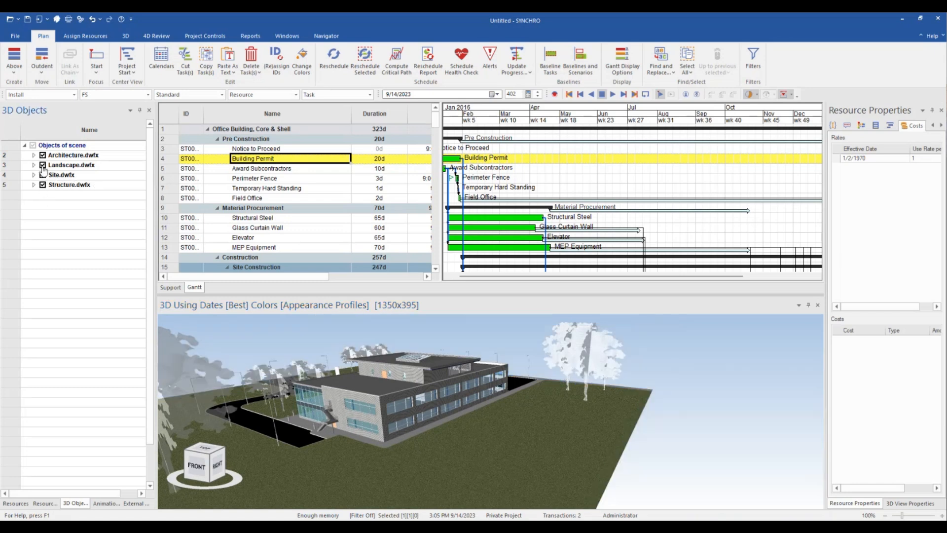
pyautogui.click(42, 165)
pyautogui.click(43, 155)
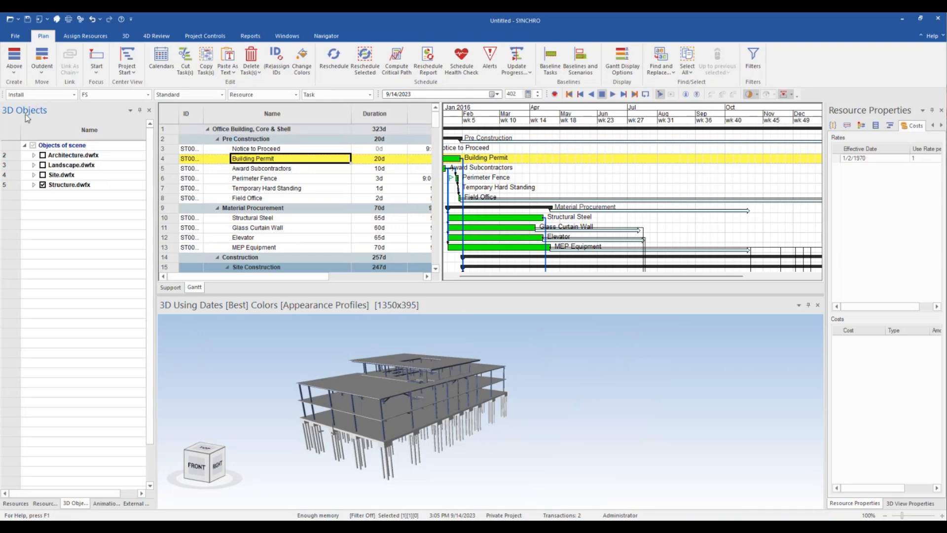
pyautogui.click(42, 155)
pyautogui.click(43, 155)
pyautogui.click(42, 164)
pyautogui.click(43, 165)
# Expand the Columns group of Structure.dwfx, pick a corner pile in the model and add the neighbouring Round piles to the selection.
pyautogui.click(34, 185)
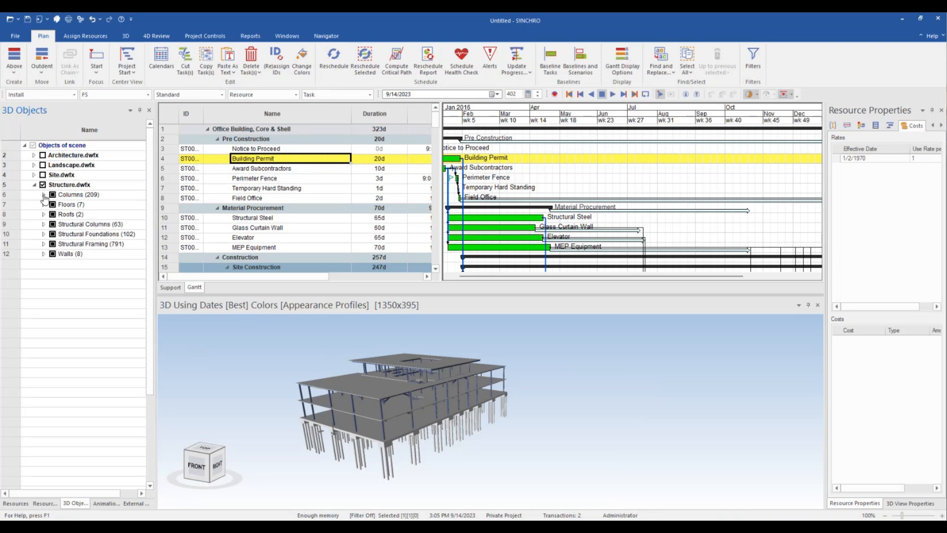
pyautogui.click(43, 195)
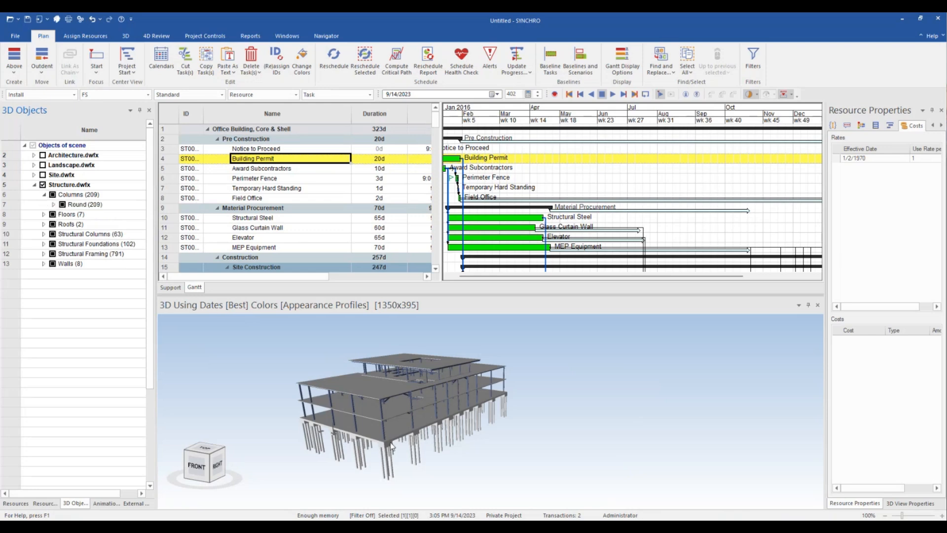
pyautogui.click(392, 463)
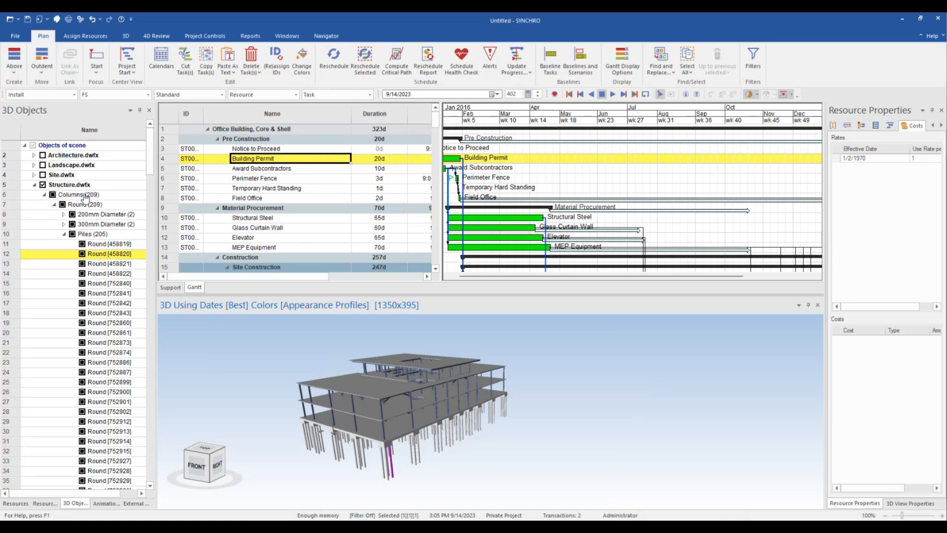
pyautogui.scroll(2, 404, 478)
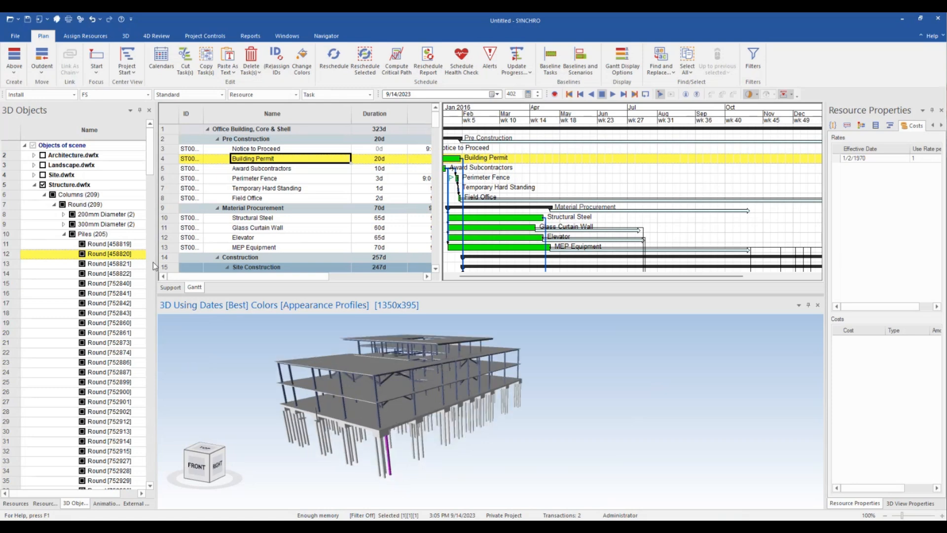
pyautogui.keyDown('ctrl'); pyautogui.click(125, 263); pyautogui.keyUp('ctrl')
pyautogui.keyDown('ctrl'); pyautogui.click(115, 274); pyautogui.keyUp('ctrl')
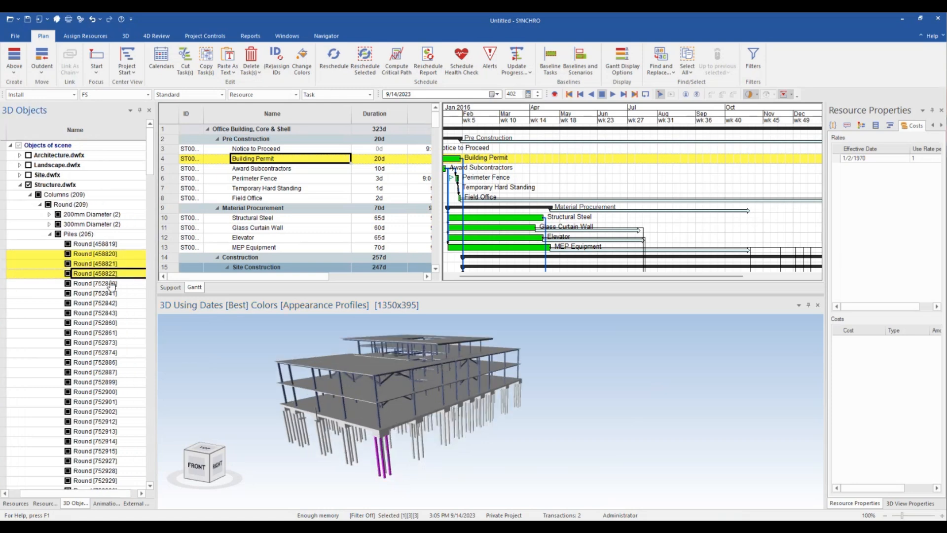
pyautogui.keyDown('ctrl'); pyautogui.click(110, 285); pyautogui.keyUp('ctrl')
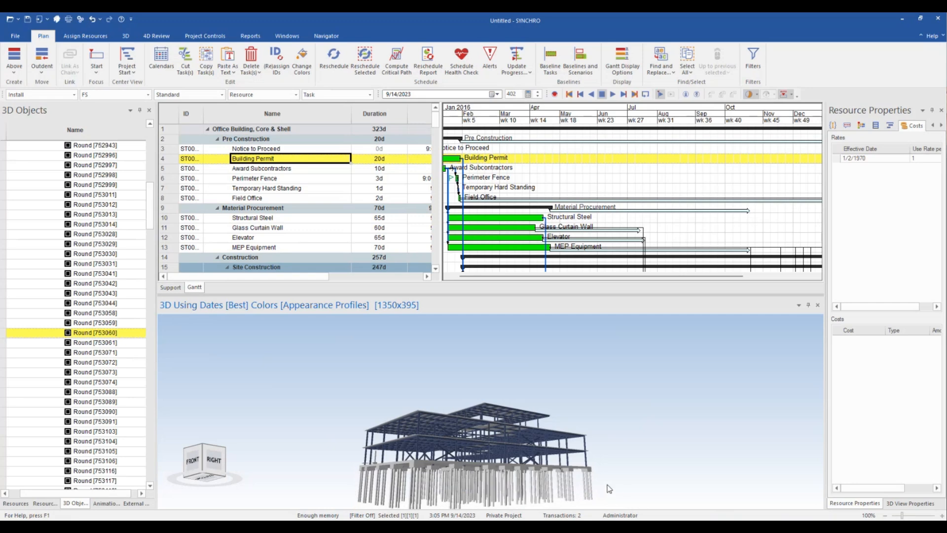
# Select all the piles beneath the structure, using the Piles group under the round columns.
pyautogui.moveTo(609, 488); pyautogui.dragTo(376, 504)
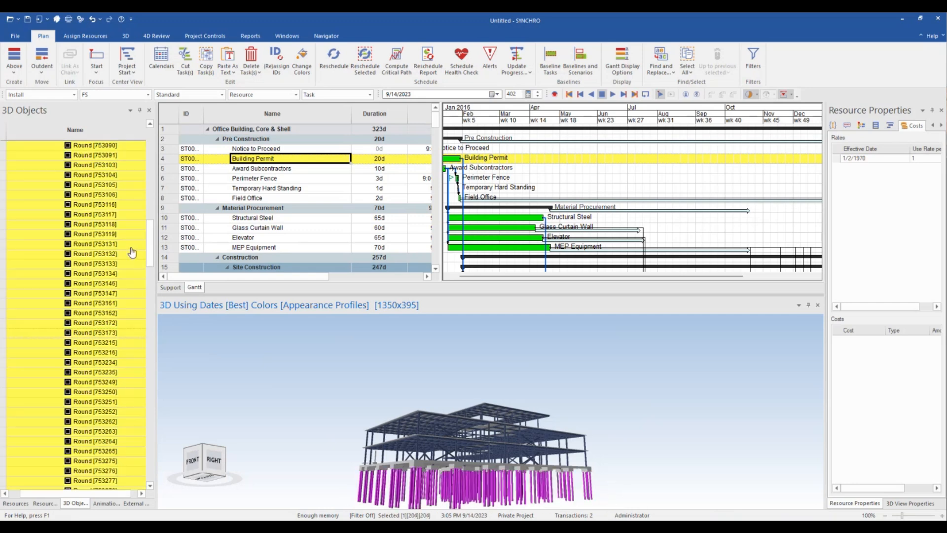
pyautogui.moveTo(149, 249); pyautogui.dragTo(148, 150)
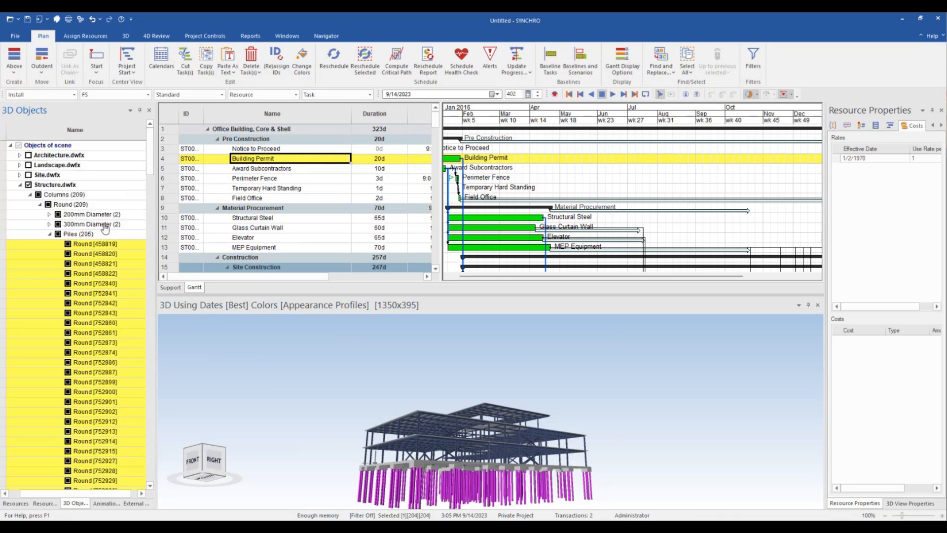
pyautogui.click(79, 234)
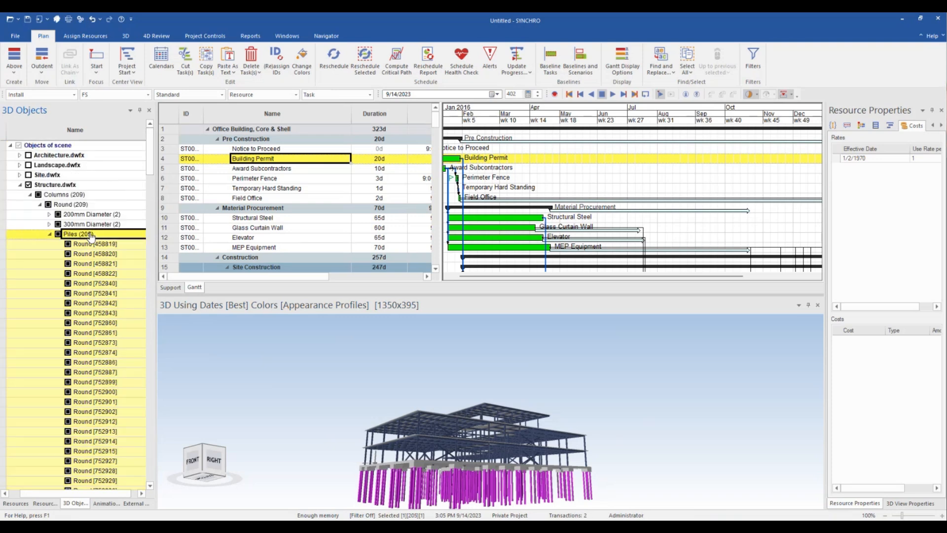
# Assign the selected piles to the Structural Piles task and move the focus date back to 12/31/2015.
pyautogui.moveTo(612, 422)
pyautogui.mouseDown(button='middle')
pyautogui.moveTo(583, 432)
pyautogui.moveTo(604, 434)
pyautogui.mouseUp(button='middle')
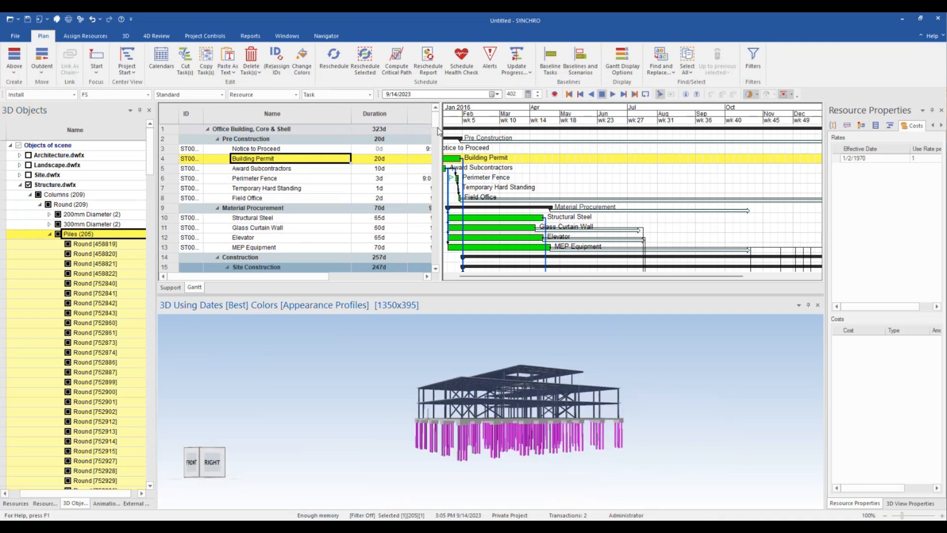
pyautogui.scroll(-4, 295, 197)
pyautogui.click(225, 169)
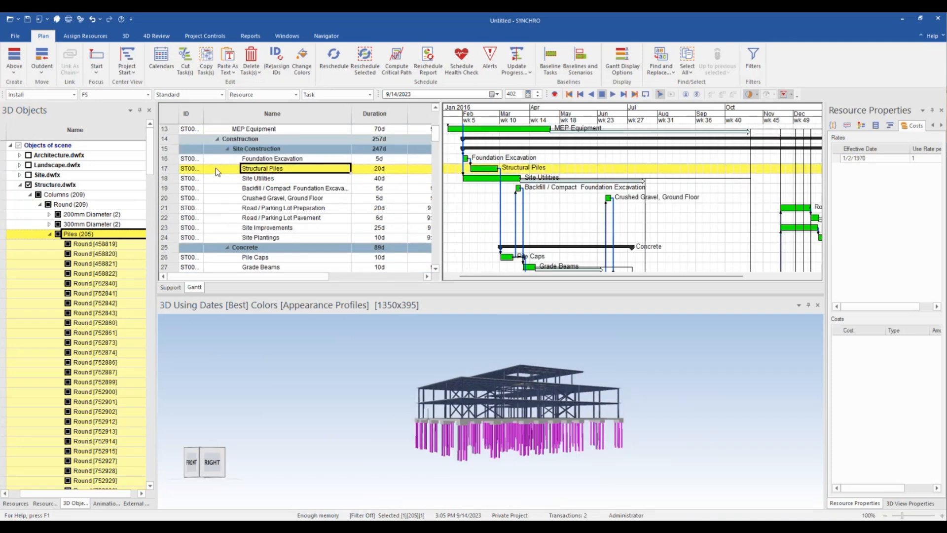
pyautogui.rightClick(215, 167)
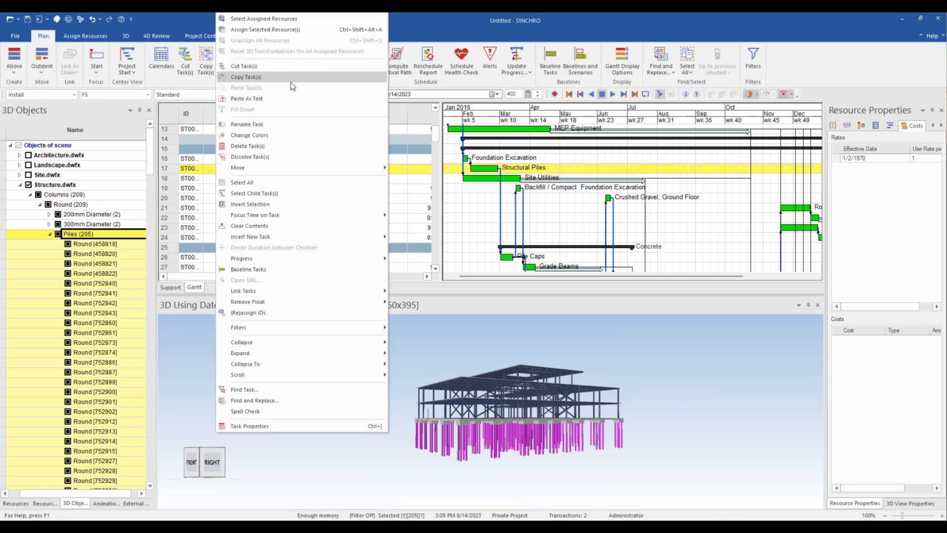
pyautogui.click(277, 30)
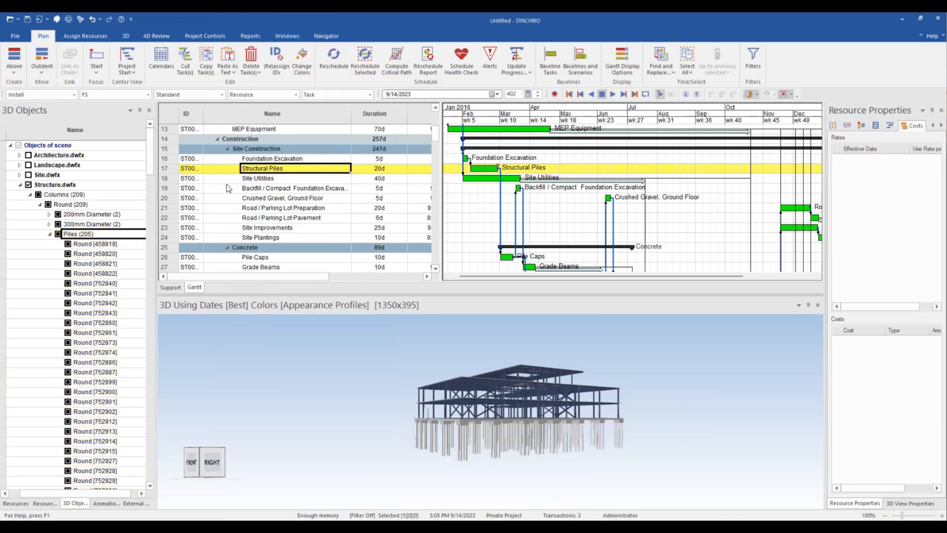
pyautogui.click(502, 119)
pyautogui.moveTo(501, 124)
pyautogui.mouseDown()
pyautogui.moveTo(477, 124)
pyautogui.moveTo(491, 124)
pyautogui.mouseUp()
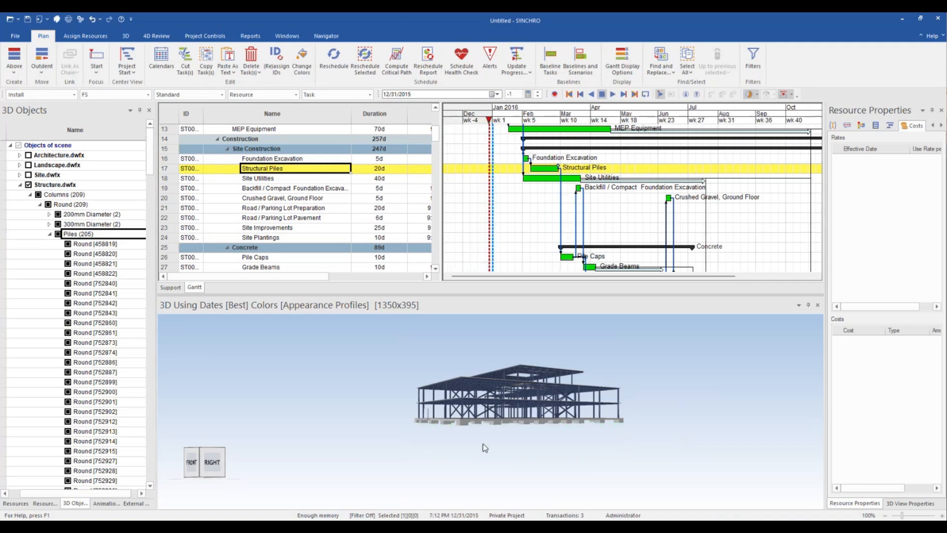
# Pick a pile cap in the model, select the whole Pile Cap-Rectangular group and assign it to the Pile Caps task.
pyautogui.scroll(5, 495, 434)
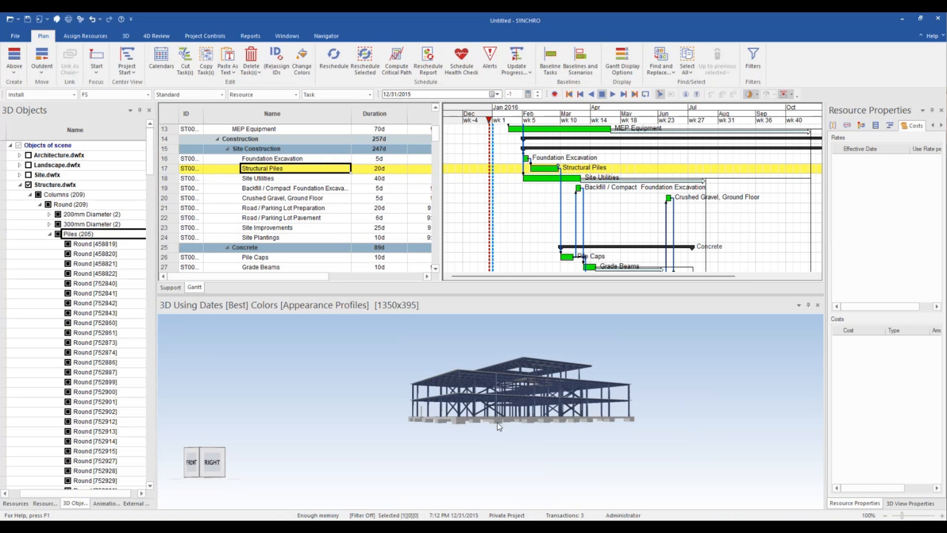
pyautogui.moveTo(497, 423); pyautogui.dragTo(508, 455)
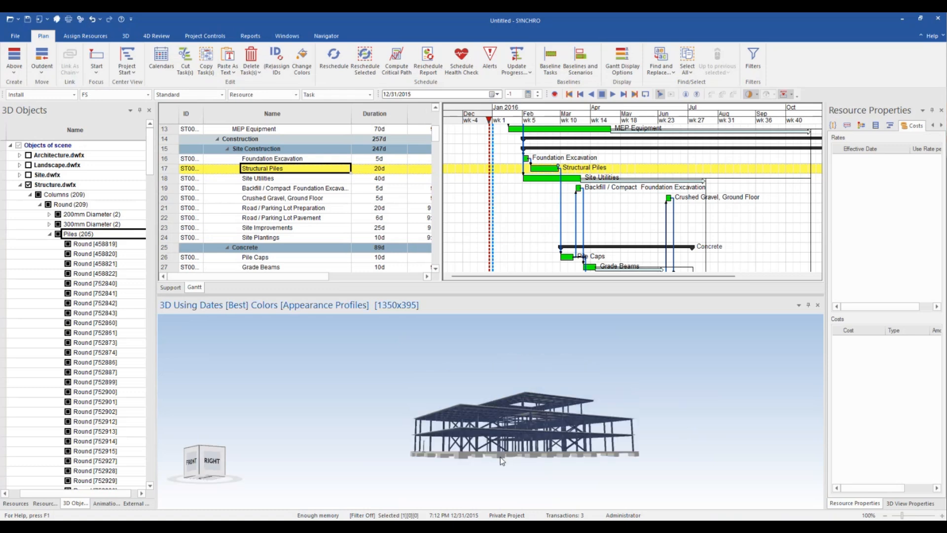
pyautogui.click(499, 455)
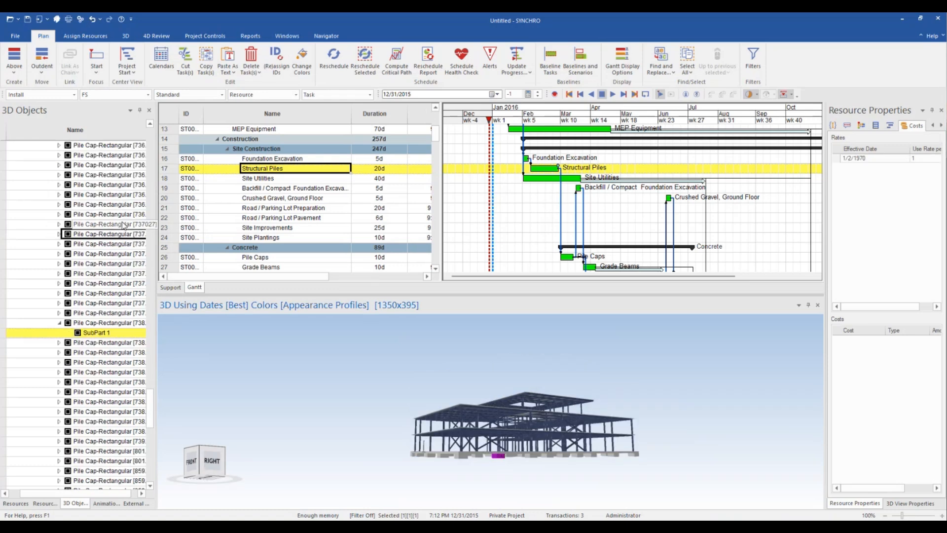
pyautogui.moveTo(148, 405); pyautogui.dragTo(147, 386)
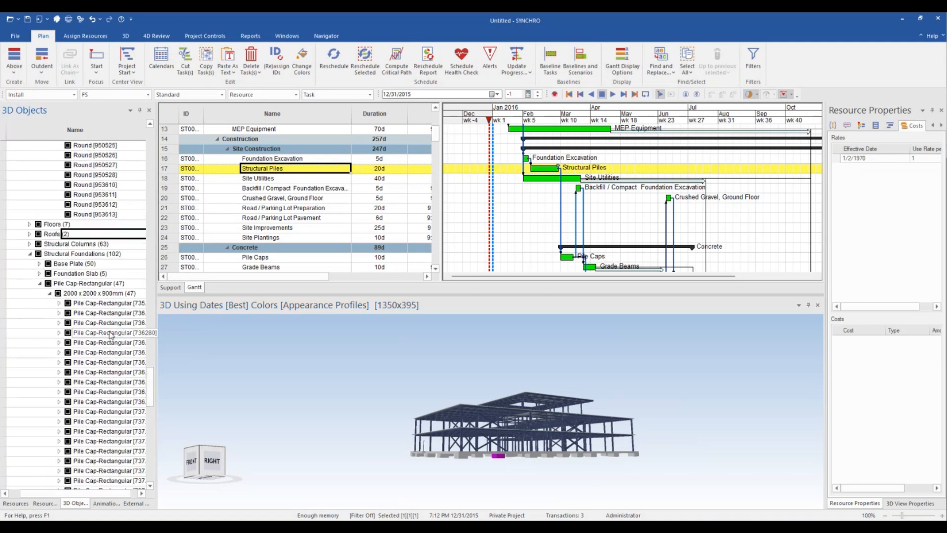
pyautogui.click(90, 284)
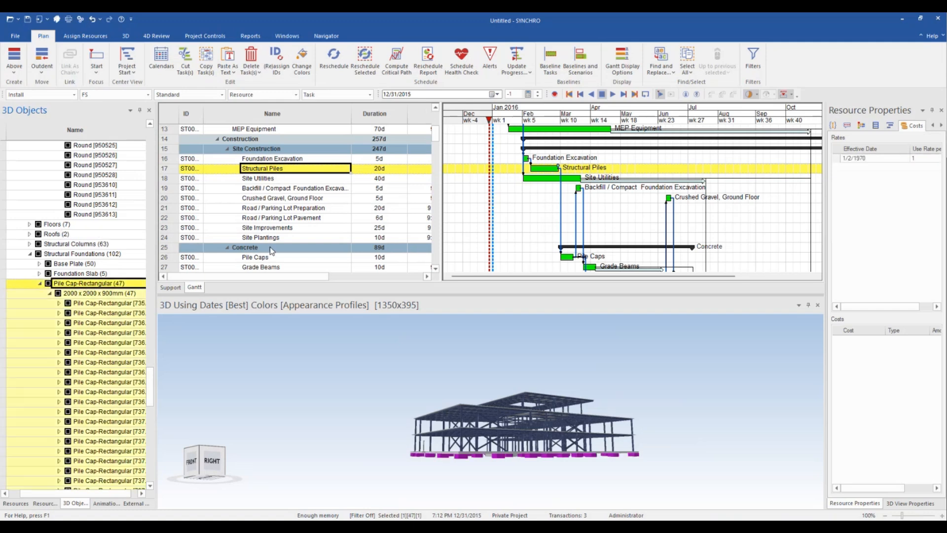
pyautogui.rightClick(279, 259)
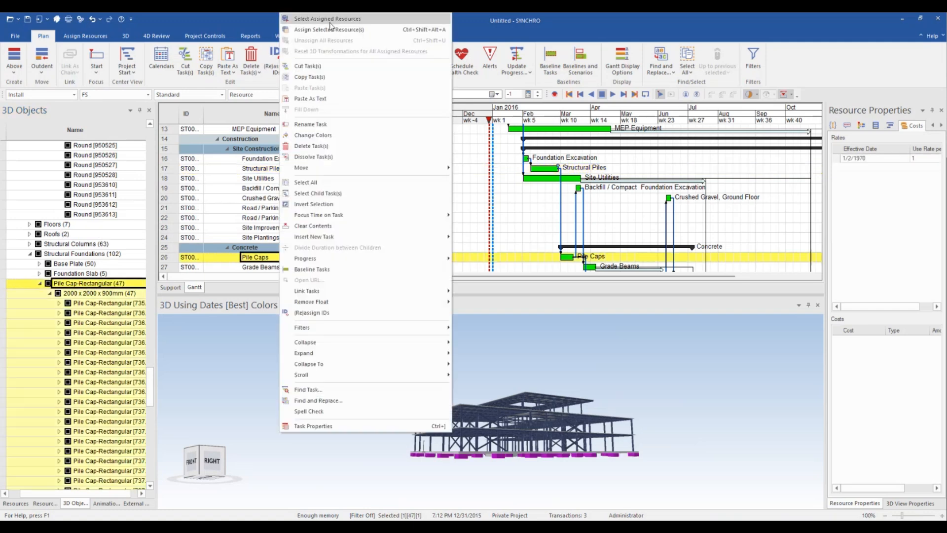
pyautogui.click(329, 30)
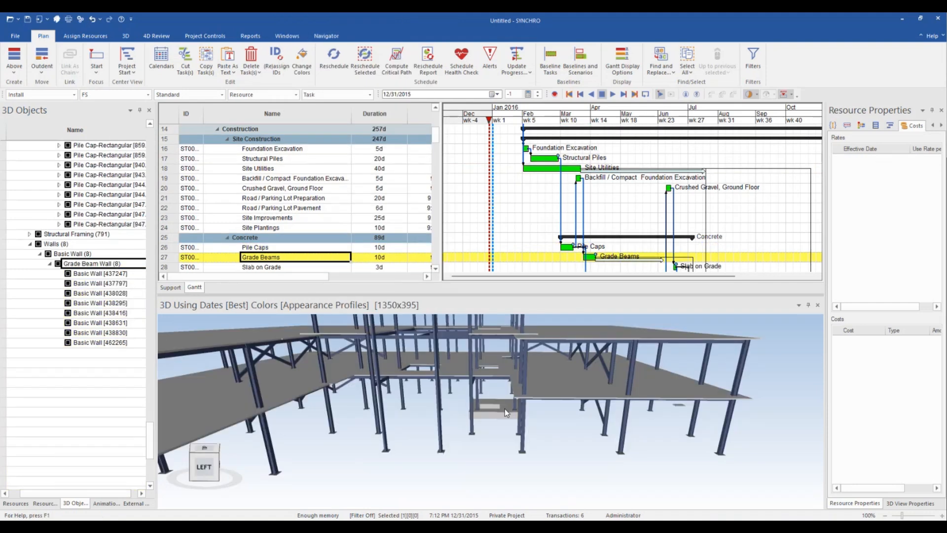
# Select the elevator foundation slab in the model, extend the selection to its Foundation Slab group and inspect where those slabs sit.
pyautogui.click(505, 410)
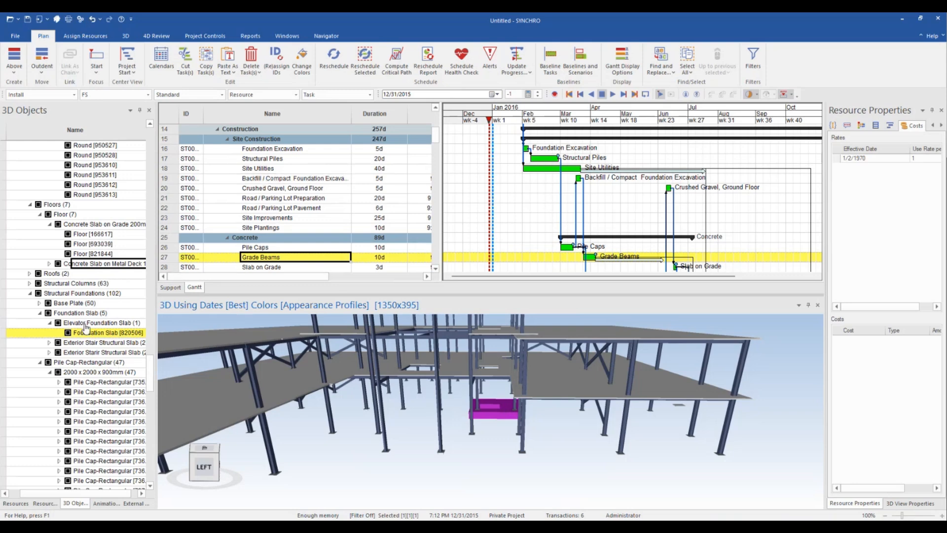
pyautogui.click(81, 314)
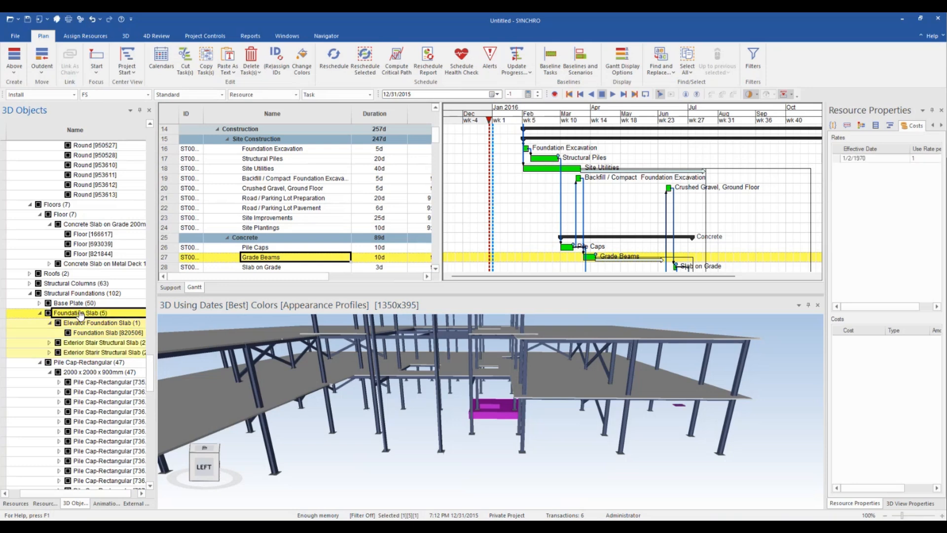
pyautogui.scroll(5, 680, 402)
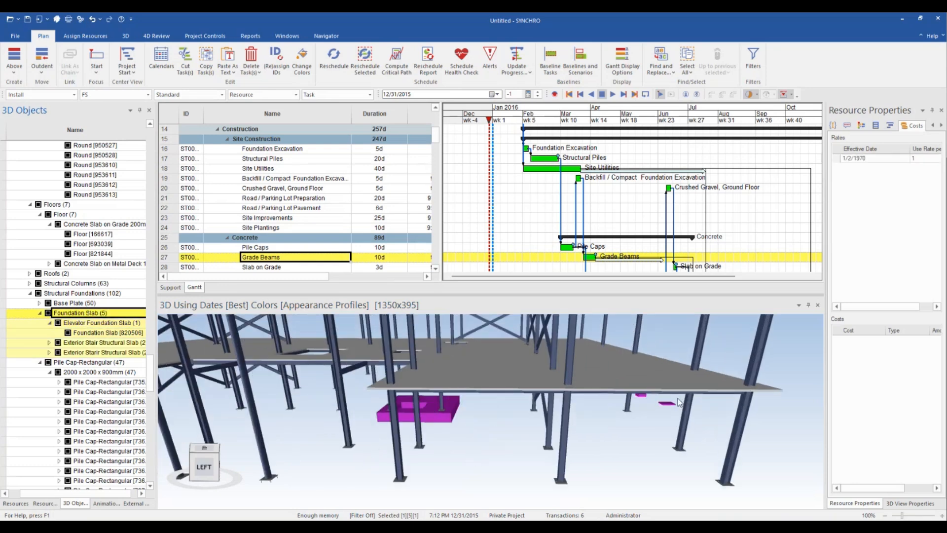
pyautogui.scroll(-2, 679, 402)
pyautogui.scroll(-3, 662, 400)
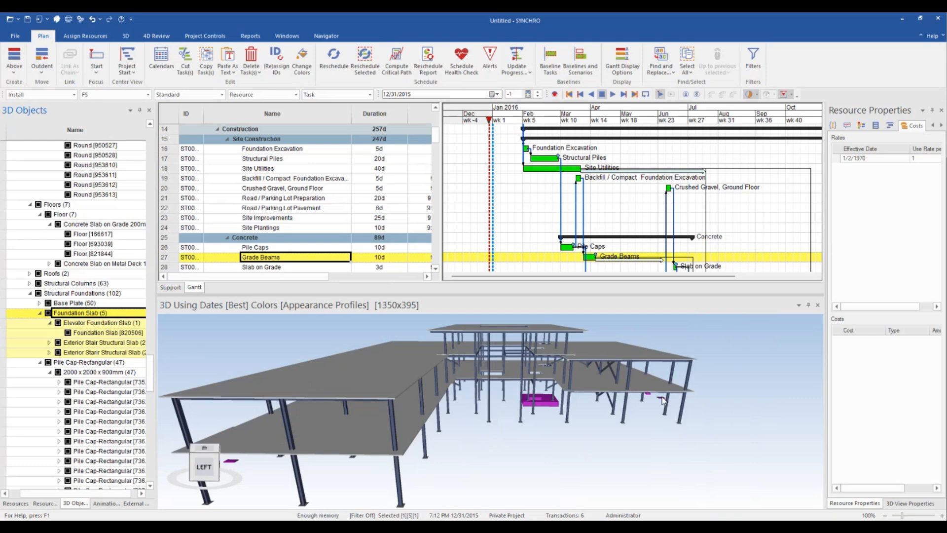
pyautogui.scroll(3, 658, 402)
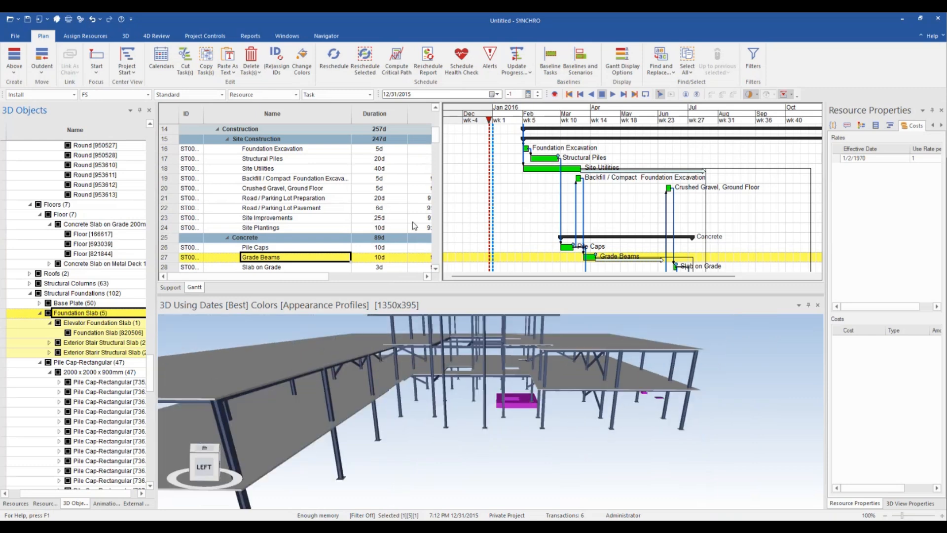
# With the elevator and exterior stair slabs selected, insert a new task below Slab on Grade.
pyautogui.scroll(-2, 346, 228)
pyautogui.rightClick(307, 228)
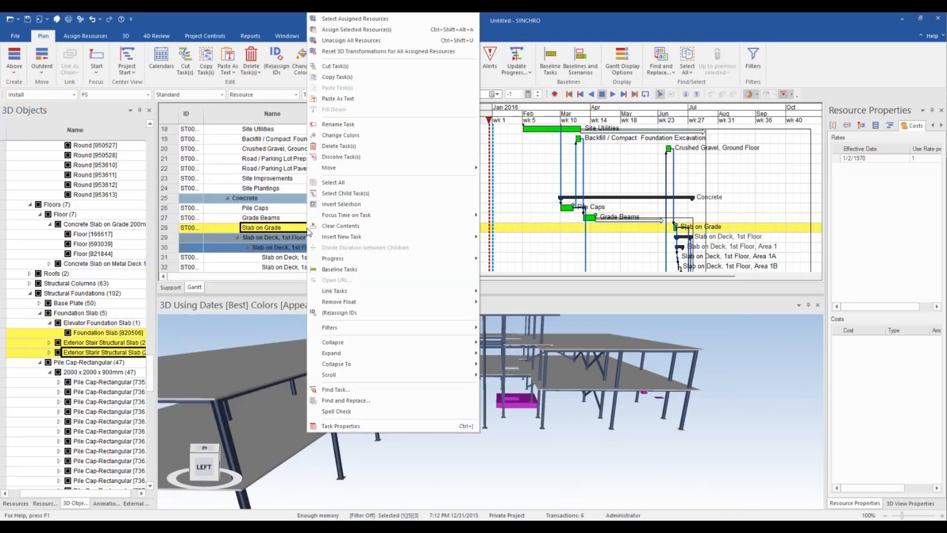
pyautogui.click(217, 228)
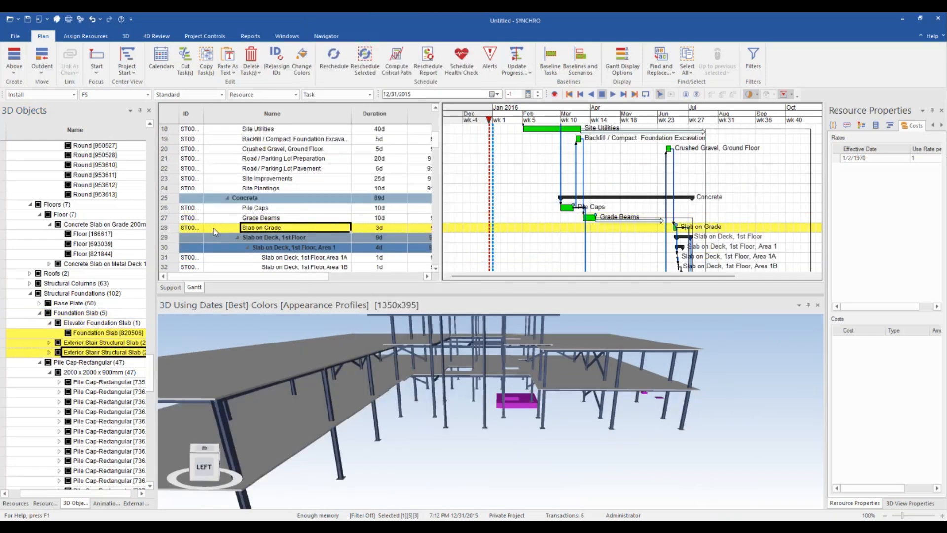
pyautogui.click(21, 74)
pyautogui.click(25, 111)
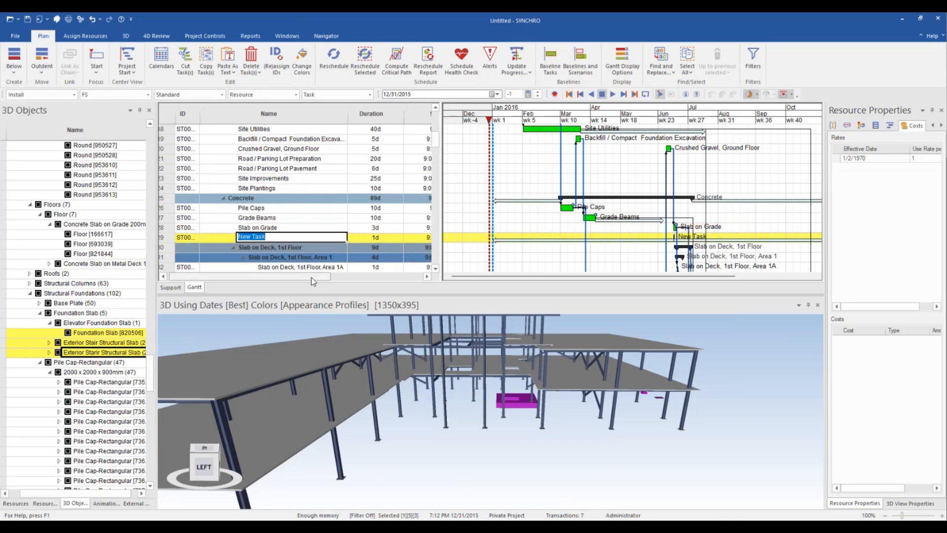
# Name the new task Stair and Elevator Slab and assign the selected foundation slabs to it.
pyautogui.moveTo(312, 277); pyautogui.dragTo(327, 277)
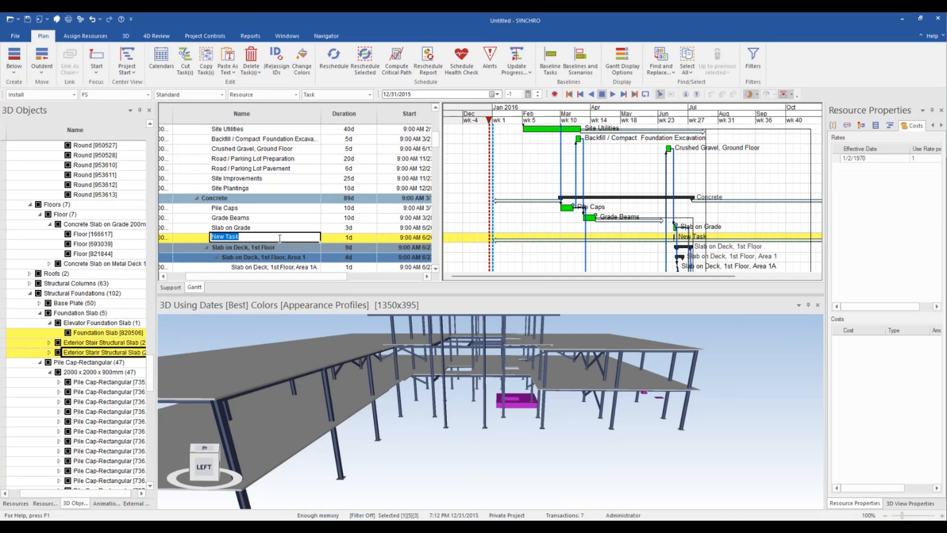
pyautogui.write('Stair and Elevator Slab')
pyautogui.press('Return')
pyautogui.rightClick(189, 238)
pyautogui.click(230, 31)
# Select the first-floor deck slabs Floor [693311], Floor [693318] and Floor [693329] in the Concrete Slab on Metal Deck group.
pyautogui.click(315, 409)
pyautogui.click(563, 387)
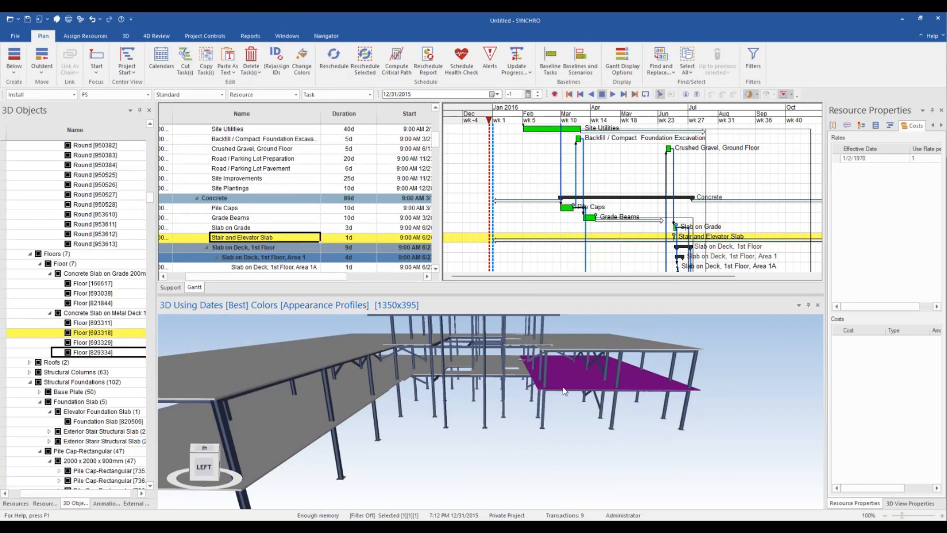
pyautogui.keyDown('ctrl'); pyautogui.click(439, 367); pyautogui.keyUp('ctrl')
pyautogui.keyDown('ctrl'); pyautogui.click(341, 399); pyautogui.keyUp('ctrl')
pyautogui.moveTo(341, 399); pyautogui.dragTo(348, 185, button='middle')
pyautogui.moveTo(368, 437); pyautogui.dragTo(393, 383, button='middle')
pyautogui.click(127, 362)
pyautogui.click(119, 352)
pyautogui.keyDown('shift'); pyautogui.click(119, 333); pyautogui.keyUp('shift')
# Assign the selected deck slabs to Slab on Deck, 1st Floor, Area 1, and Floor [829334] to Slab on Deck, 2nd Floor / Low Roof.
pyautogui.scroll(-7, 197, 198)
pyautogui.rightClick(192, 188)
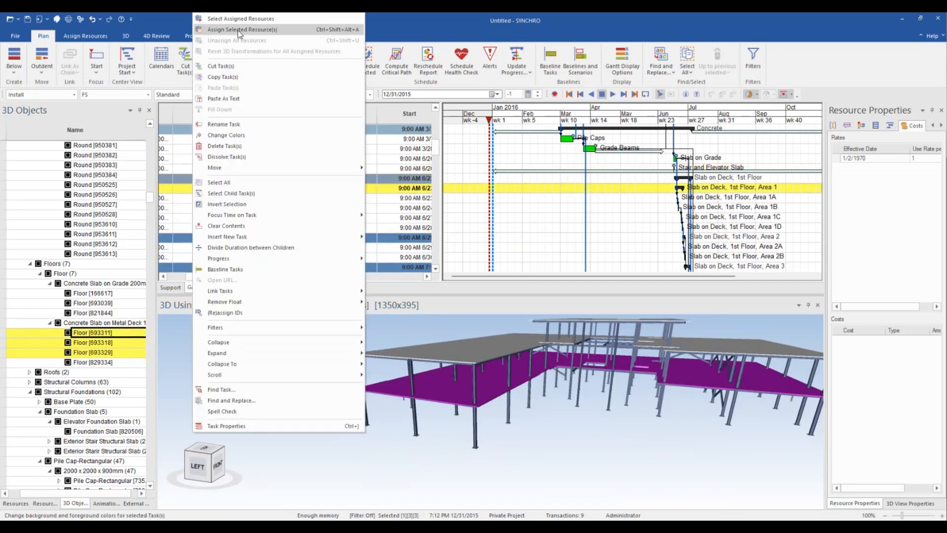
pyautogui.click(239, 30)
pyautogui.click(469, 406)
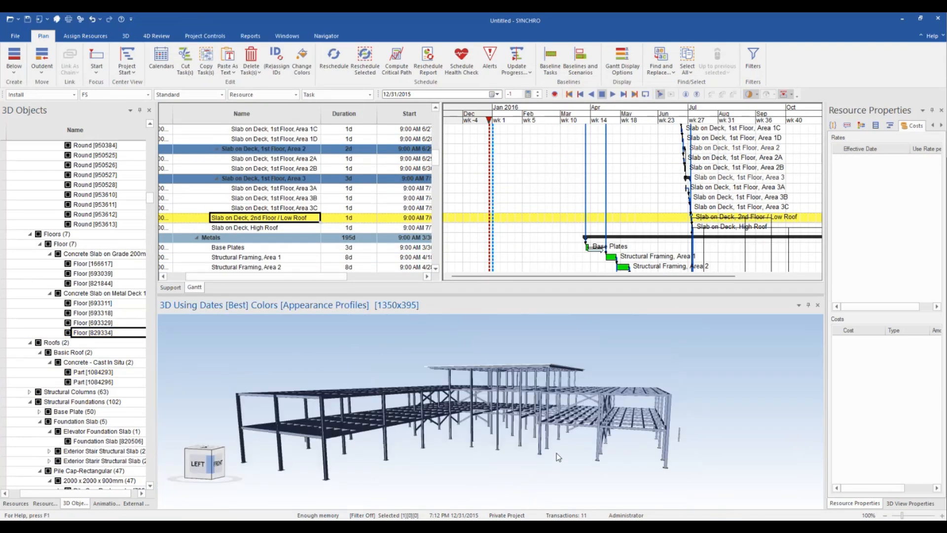
pyautogui.rightClick(84, 333)
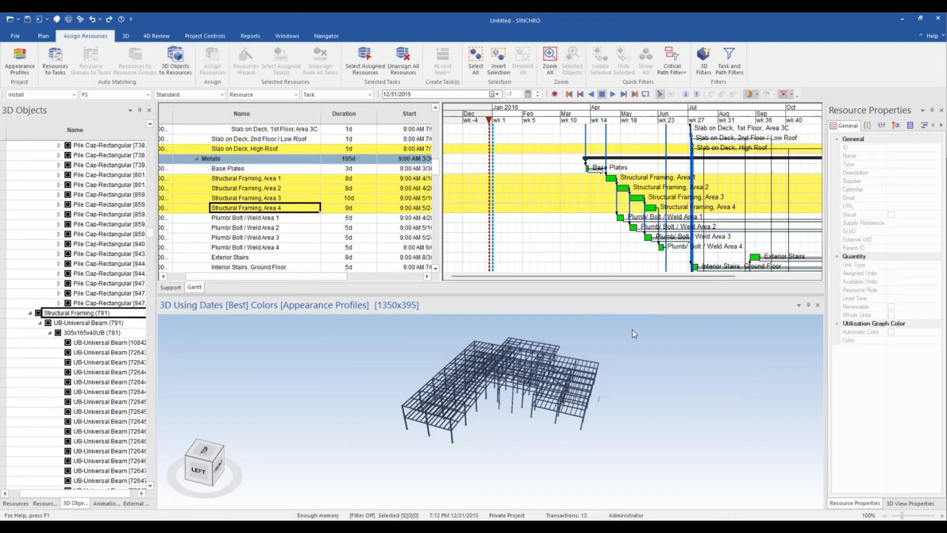
# Select the entire steel frame in the model and search for resource-to-task matches using the Steel Framing auto-matching rule.
pyautogui.moveTo(633, 334); pyautogui.dragTo(365, 451)
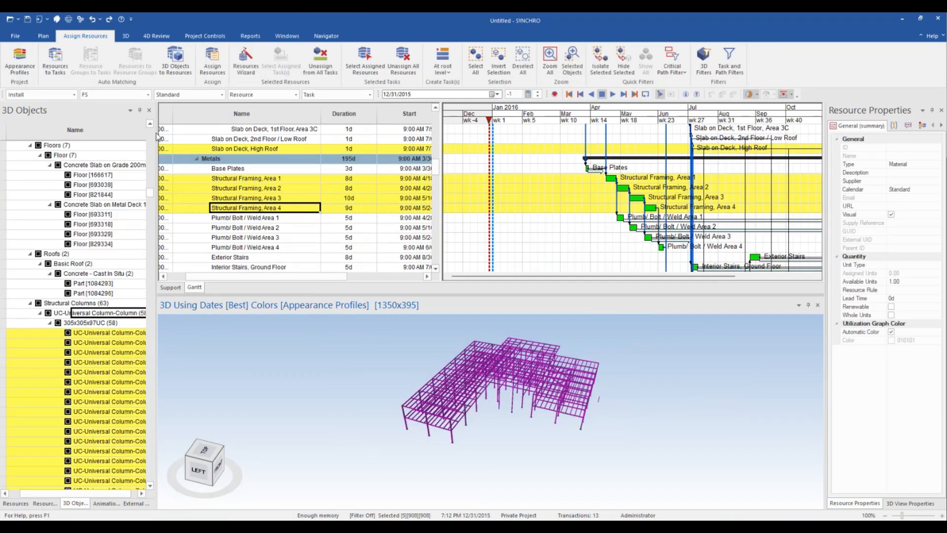
pyautogui.click(62, 72)
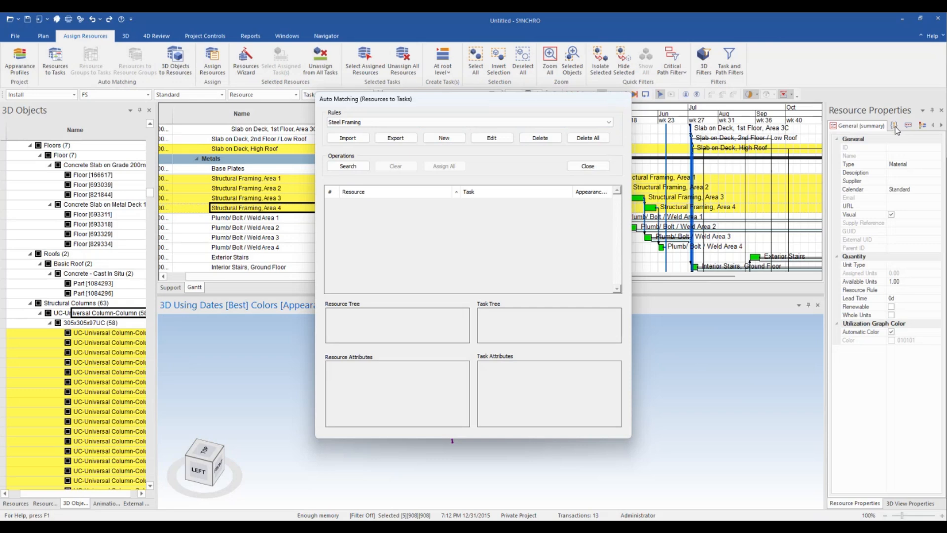
pyautogui.click(373, 122)
pyautogui.click(374, 130)
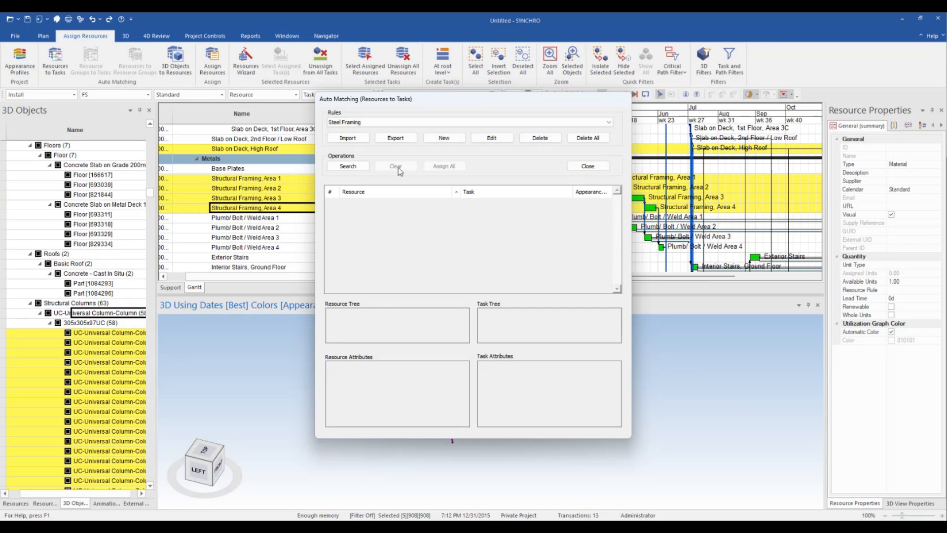
pyautogui.click(347, 166)
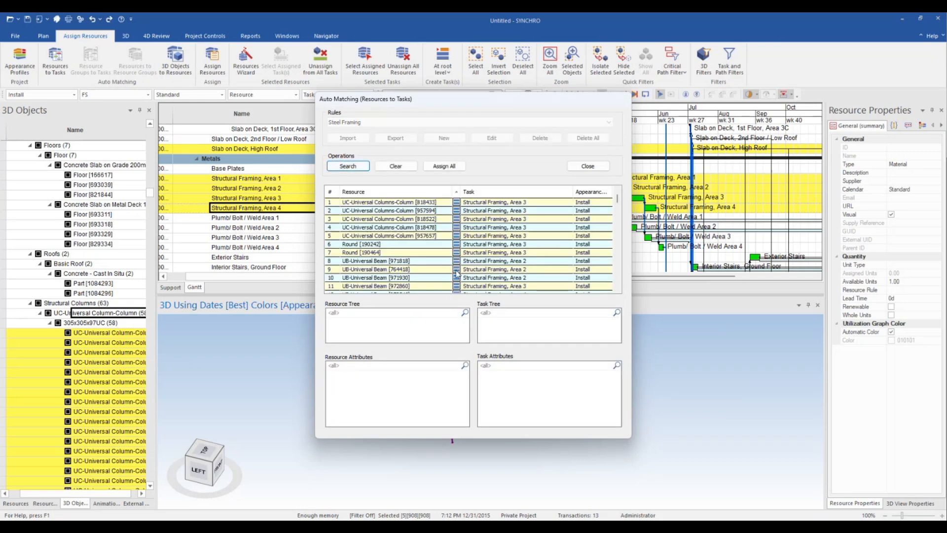
# Review the proposed steel member matches and assign all of them to the Structural Framing tasks for Areas 1 to 4.
pyautogui.scroll(-1, 428, 242)
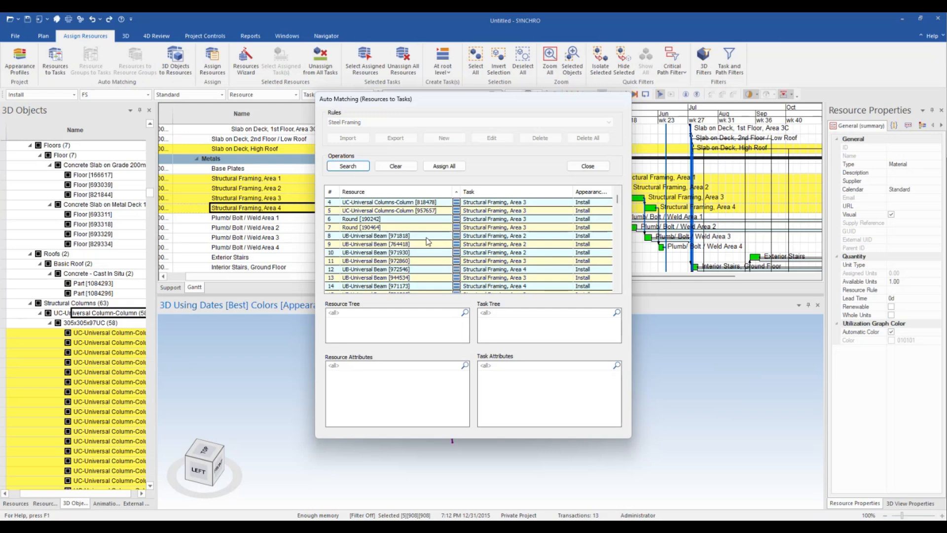
pyautogui.scroll(-4, 428, 242)
pyautogui.scroll(-3, 428, 241)
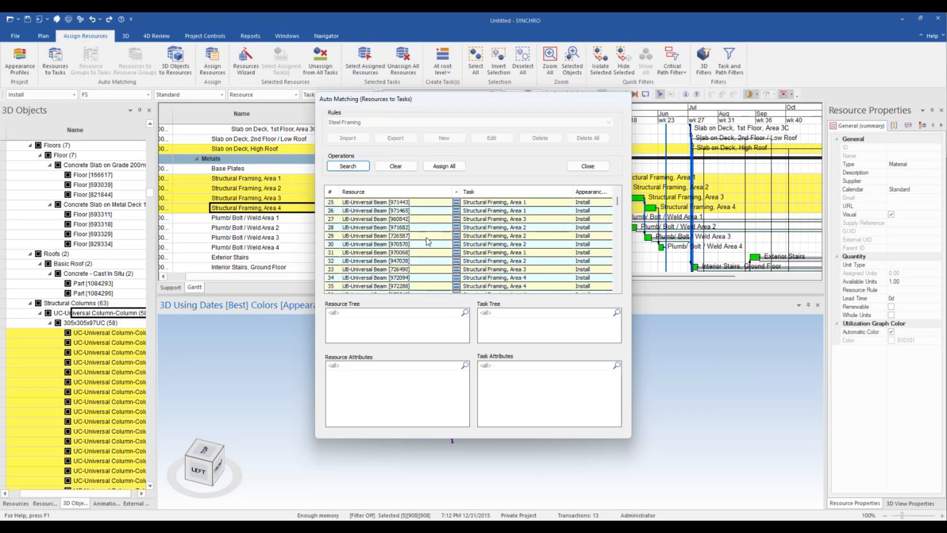
pyautogui.scroll(-4, 428, 241)
pyautogui.scroll(-6, 428, 241)
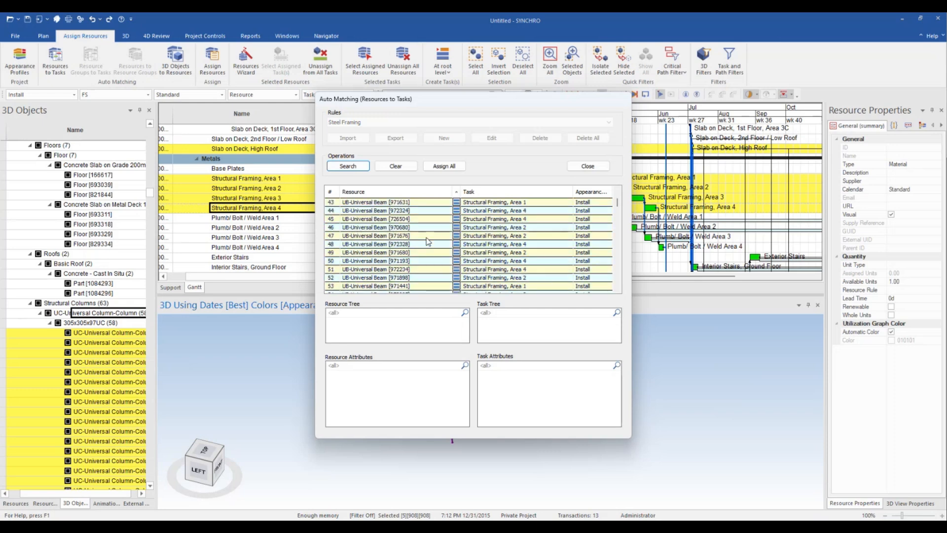
pyautogui.scroll(-2, 428, 241)
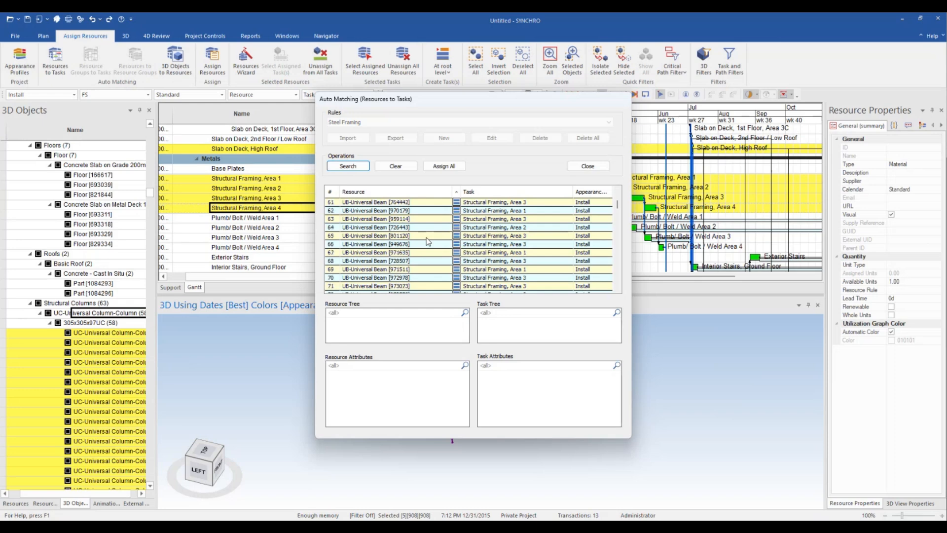
pyautogui.scroll(-5, 428, 242)
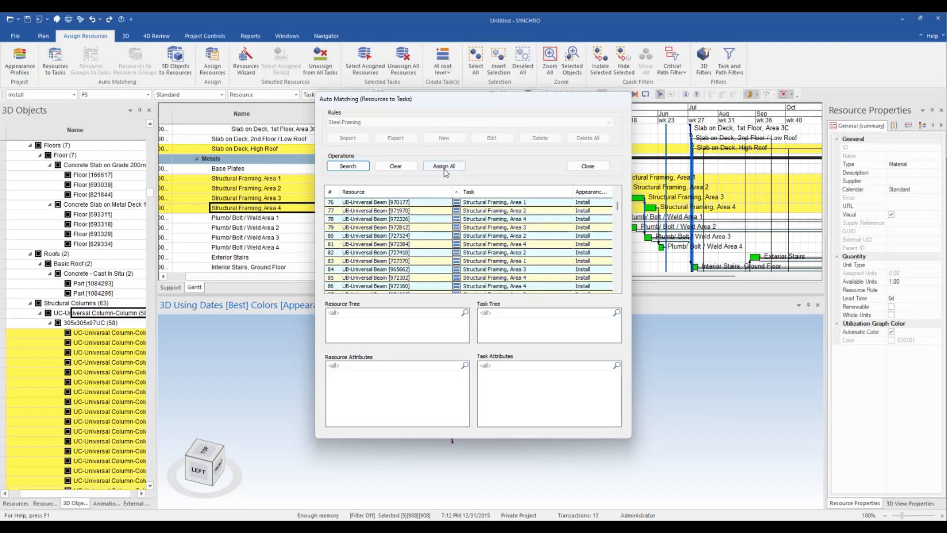
pyautogui.click(443, 168)
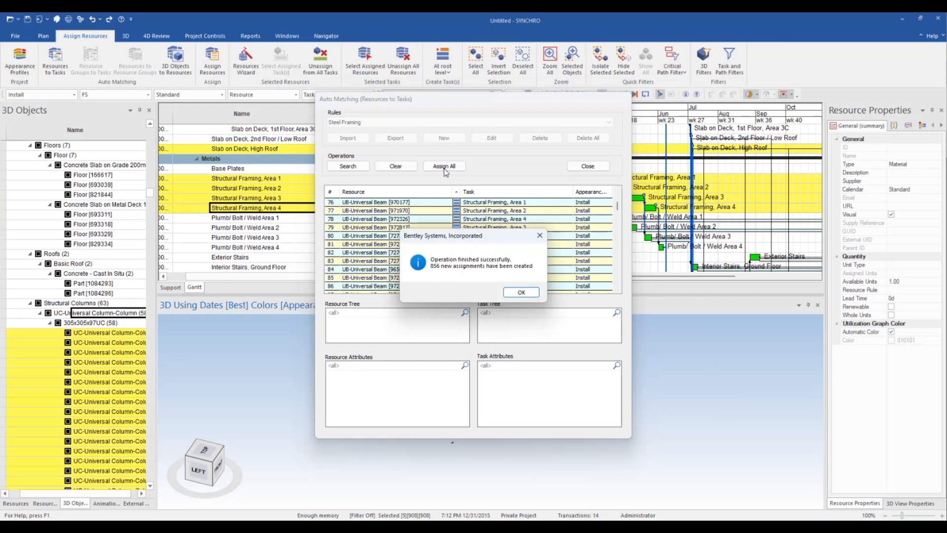
pyautogui.click(527, 294)
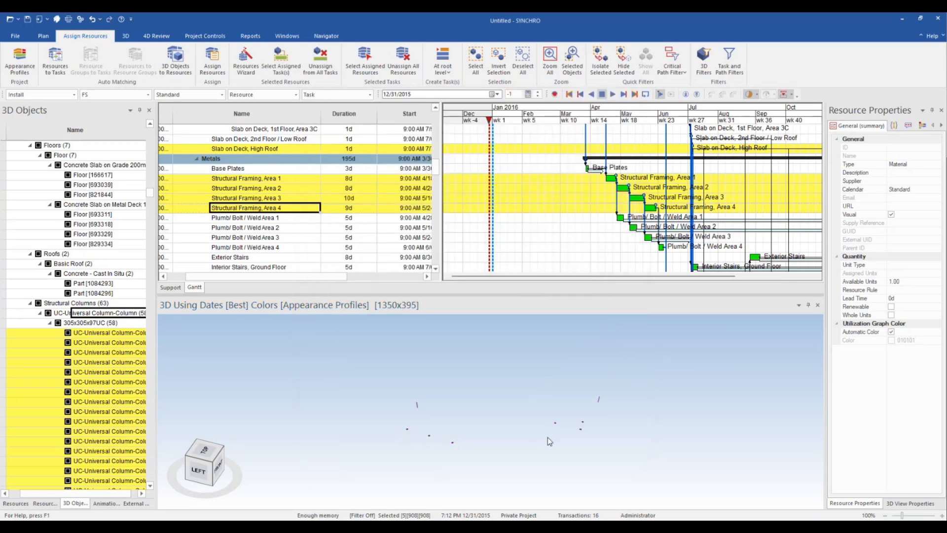
# Select the whole Base Plate group under Structural Foundations and assign it to the Base Plates task.
pyautogui.scroll(5, 548, 437)
pyautogui.click(529, 408)
pyautogui.click(528, 408)
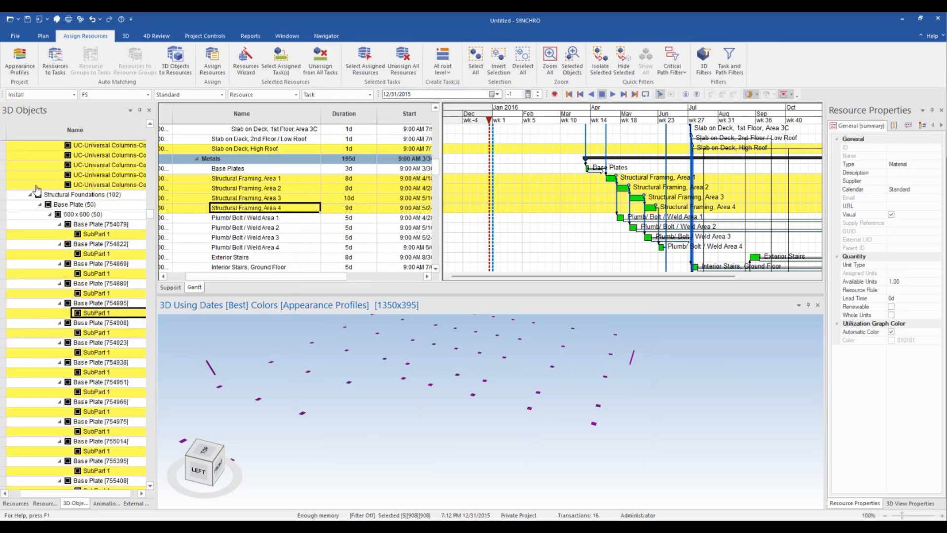
pyautogui.click(217, 168)
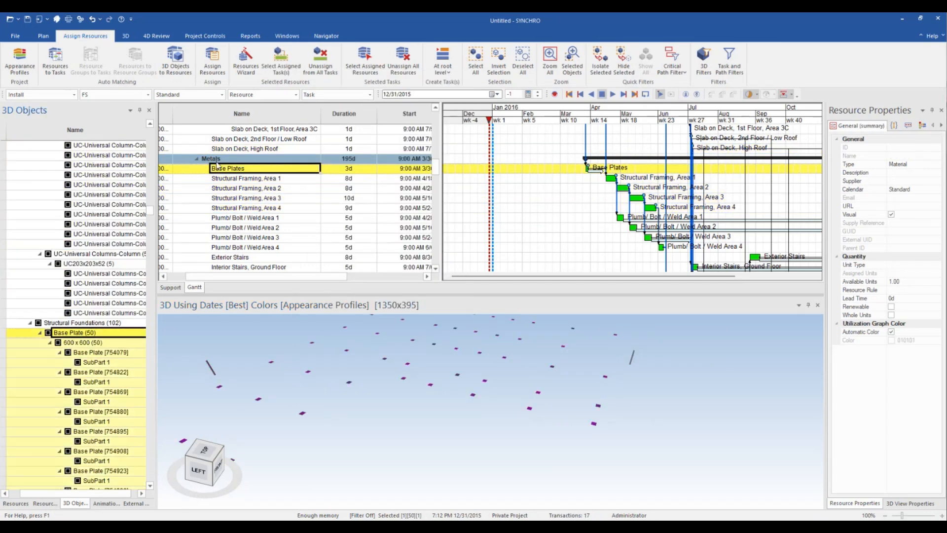
pyautogui.rightClick(199, 174)
pyautogui.click(237, 30)
# Move the focus time to 7/31/2016 and back to 3/25/2016 to check the building's construction sequence in the 3D view.
pyautogui.scroll(-3, 510, 464)
pyautogui.scroll(2, 534, 405)
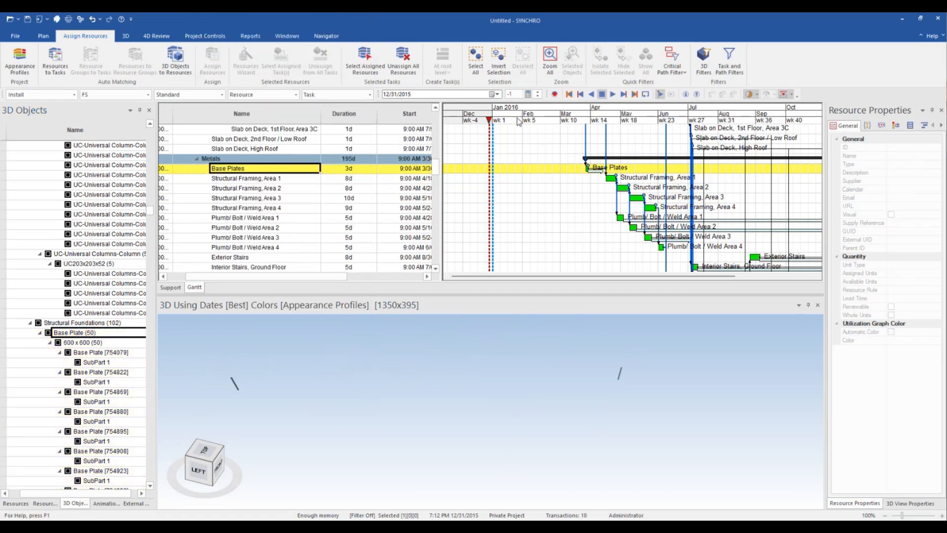
pyautogui.moveTo(490, 123); pyautogui.dragTo(680, 121)
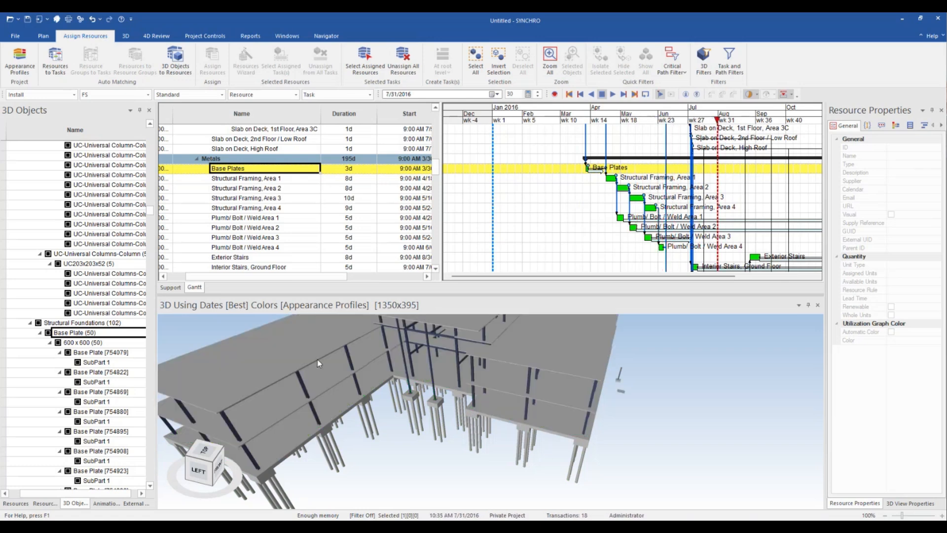
pyautogui.scroll(-5, 317, 360)
pyautogui.scroll(2, 441, 354)
pyautogui.moveTo(441, 355); pyautogui.dragTo(543, 324)
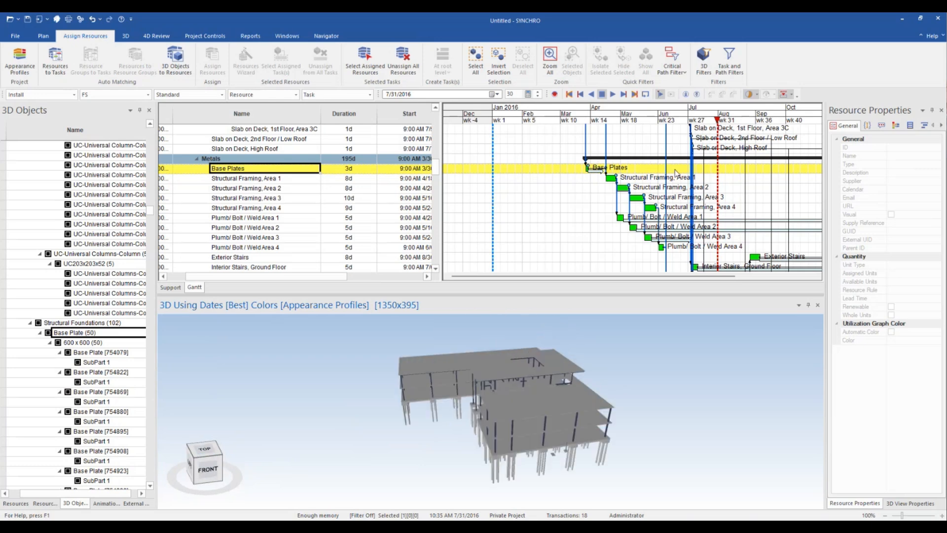
pyautogui.moveTo(712, 123); pyautogui.dragTo(580, 121)
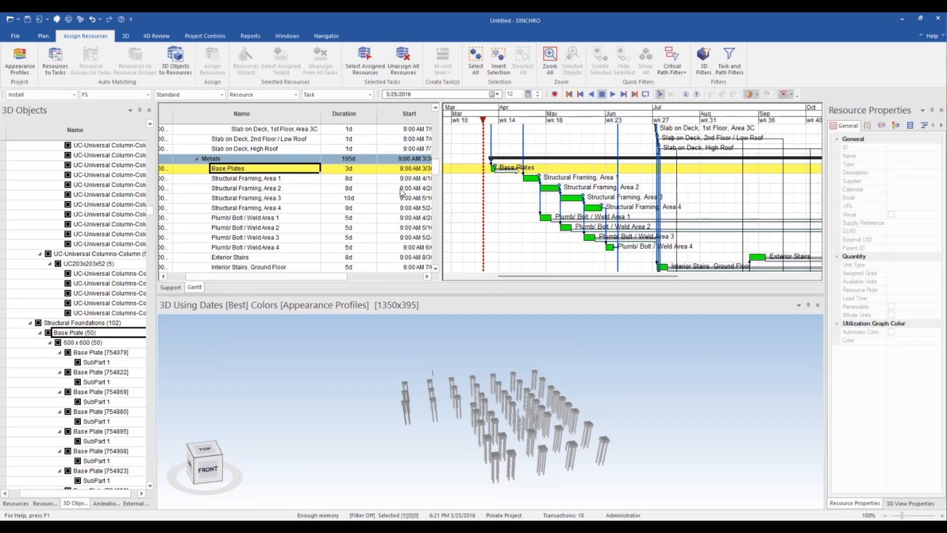